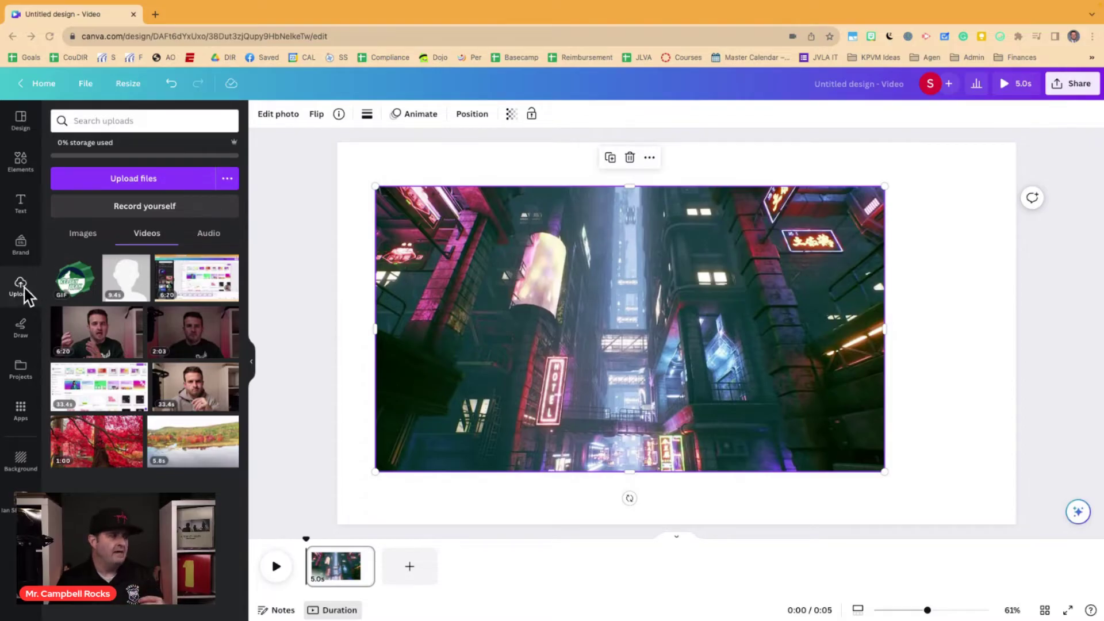
Start a Camera recording with a circular bubble over the city image and close the camera/microphone settings.
{"action": "left_click", "coordinate": [138, 213]}
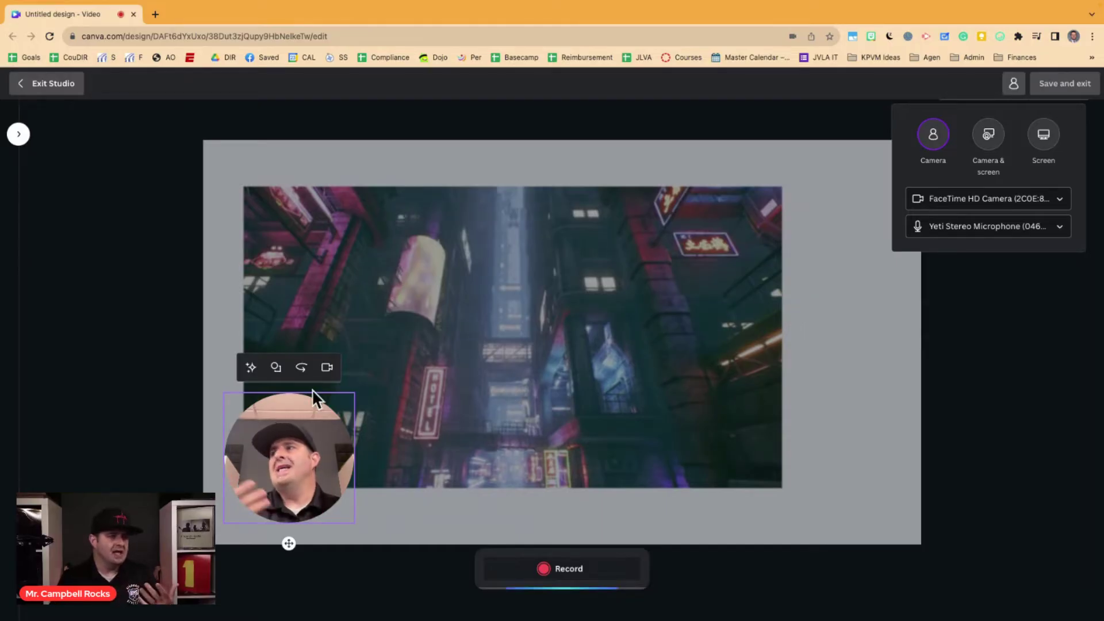
{"action": "left_click", "coordinate": [277, 378]}
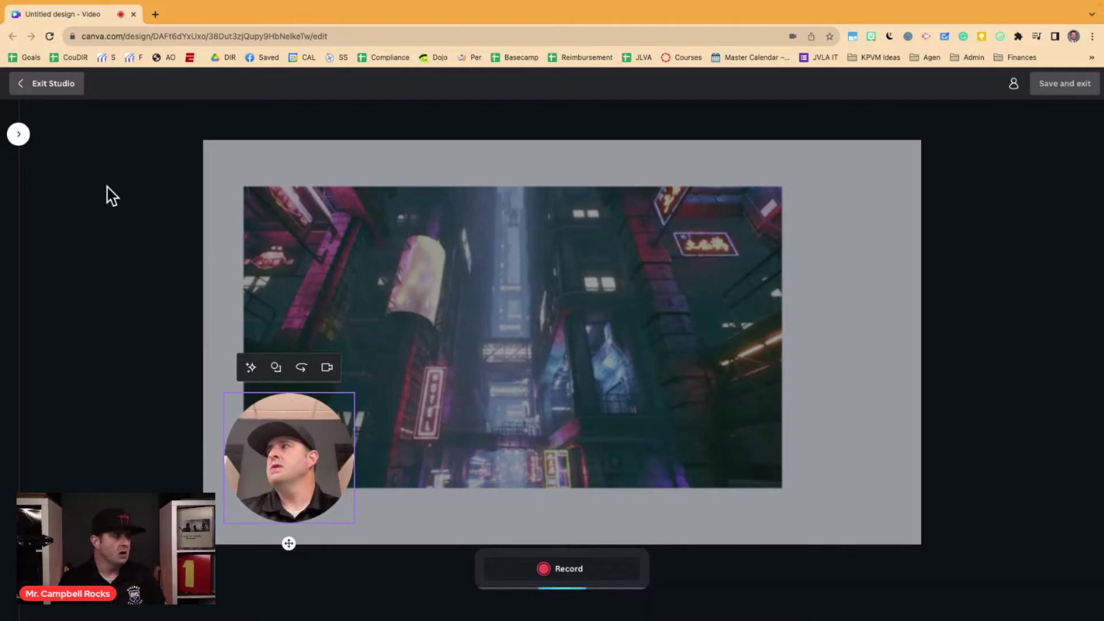
Exit the studio and set the uploaded jungle-network image as the full-page background, replacing the city image.
{"action": "left_click", "coordinate": [33, 92]}
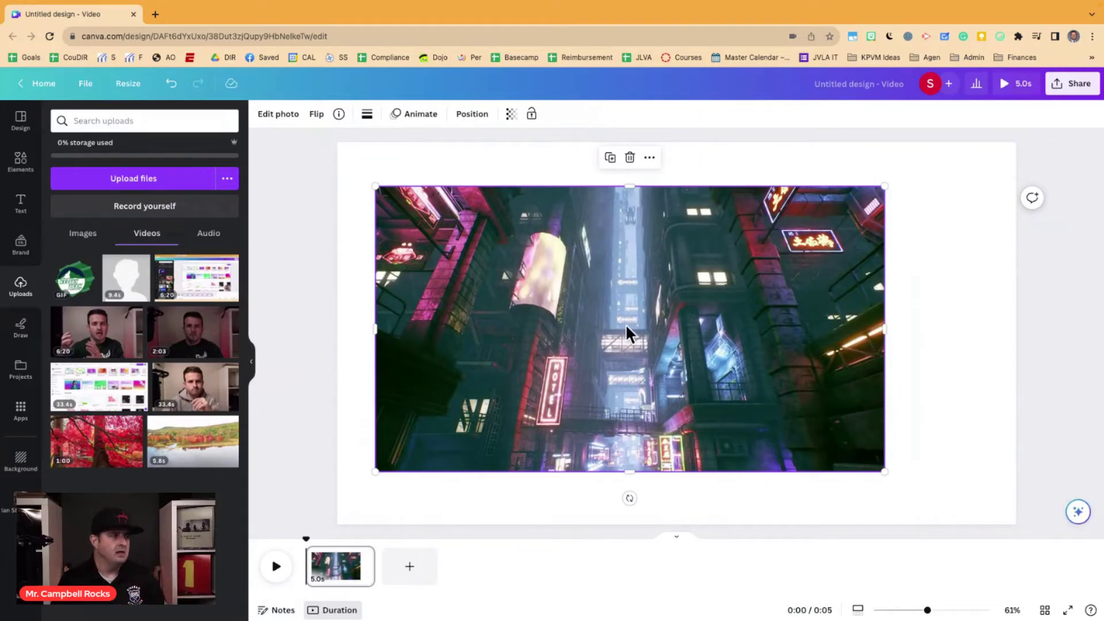
{"action": "left_click", "coordinate": [88, 233]}
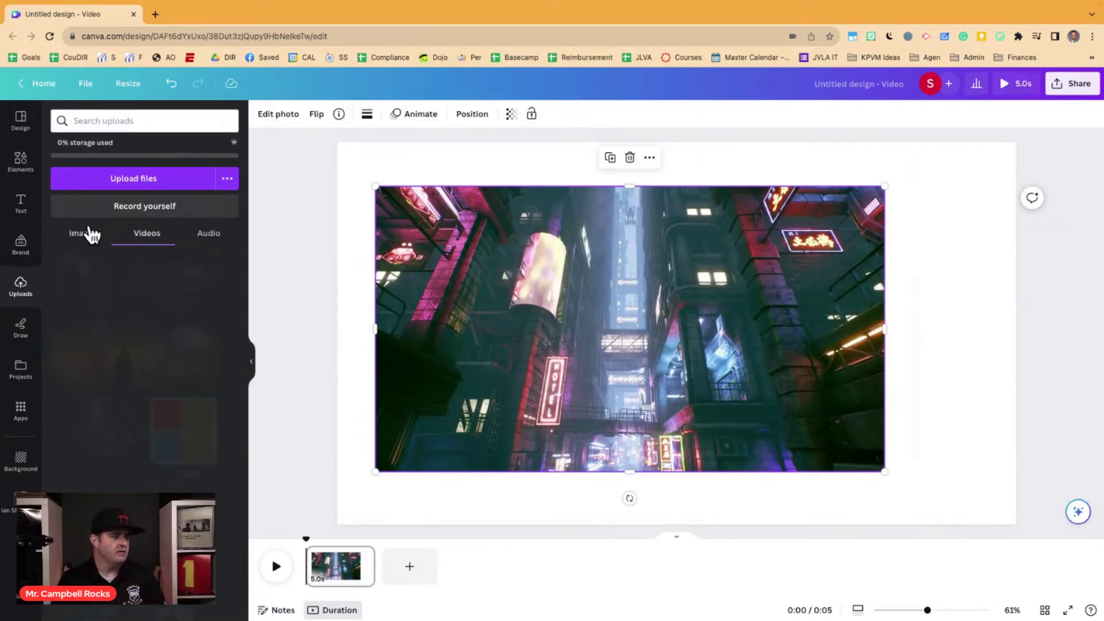
{"action": "left_click_drag", "start_coordinate": [190, 292], "coordinate": [685, 292]}
{"action": "right_click", "coordinate": [682, 284]}
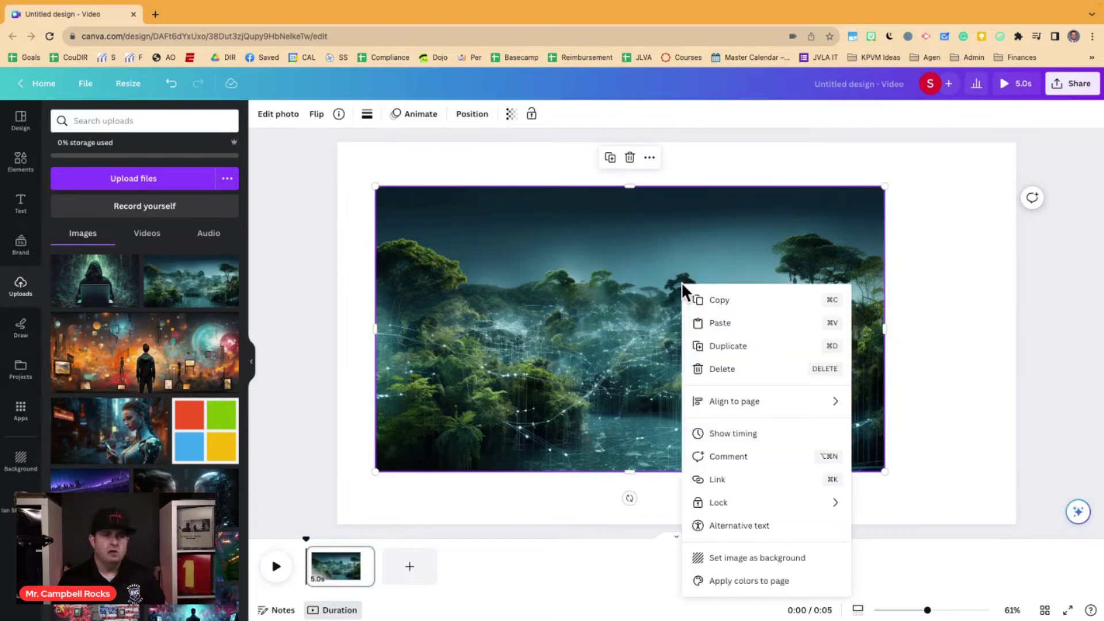
{"action": "left_click", "coordinate": [792, 557]}
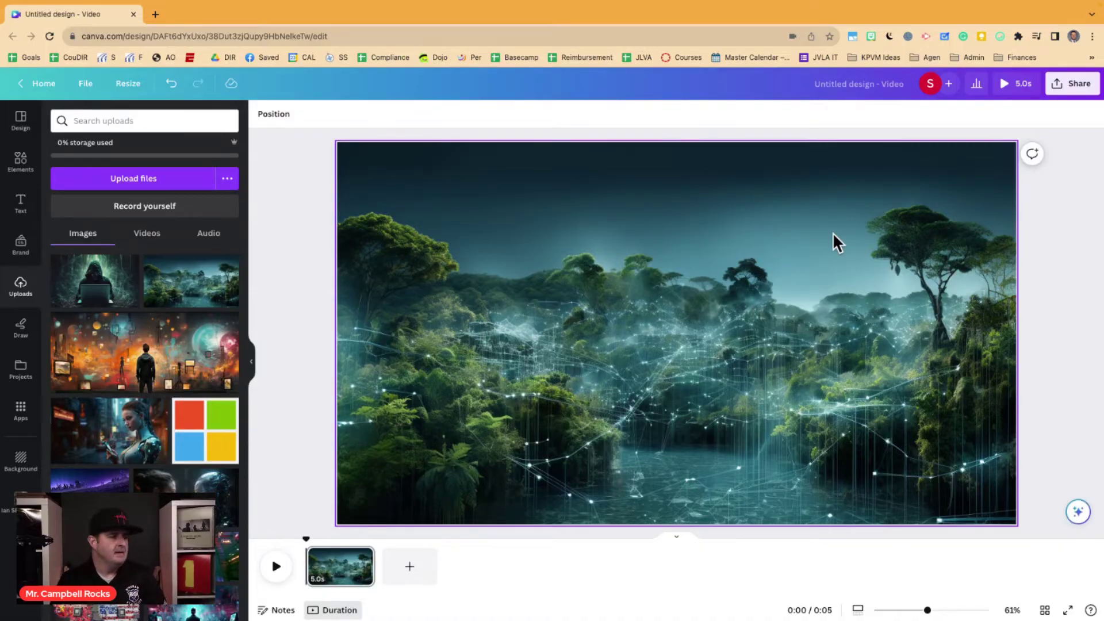
Add the uploaded 2:03 talking-head video and shrink it to about 446 × 254 at bottom-left.
{"action": "left_click", "coordinate": [150, 236]}
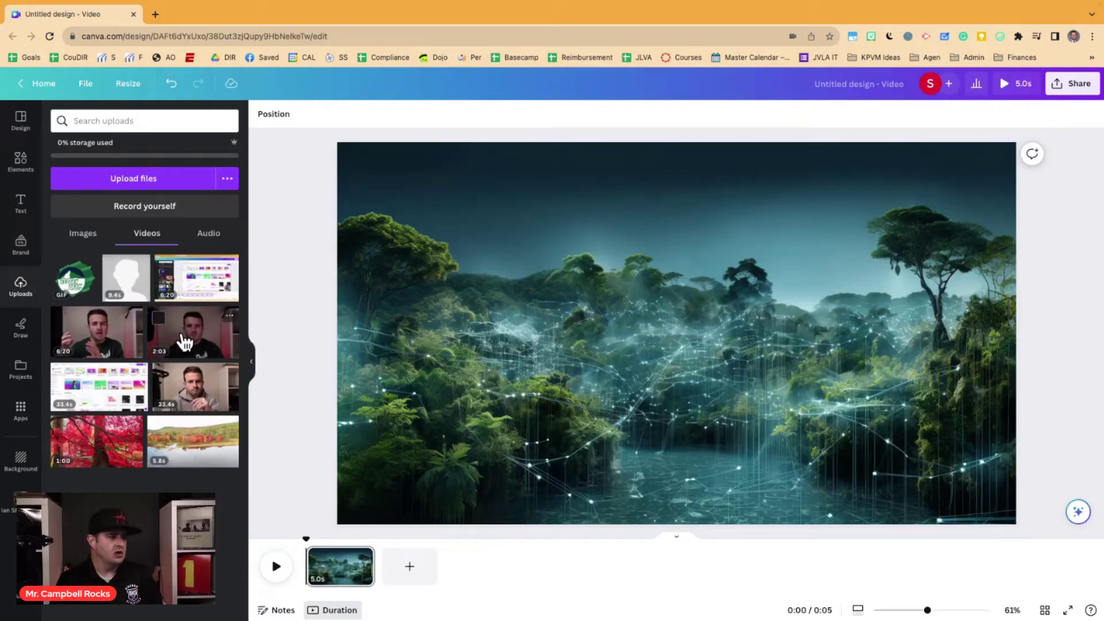
{"action": "left_click_drag", "start_coordinate": [184, 342], "coordinate": [434, 254]}
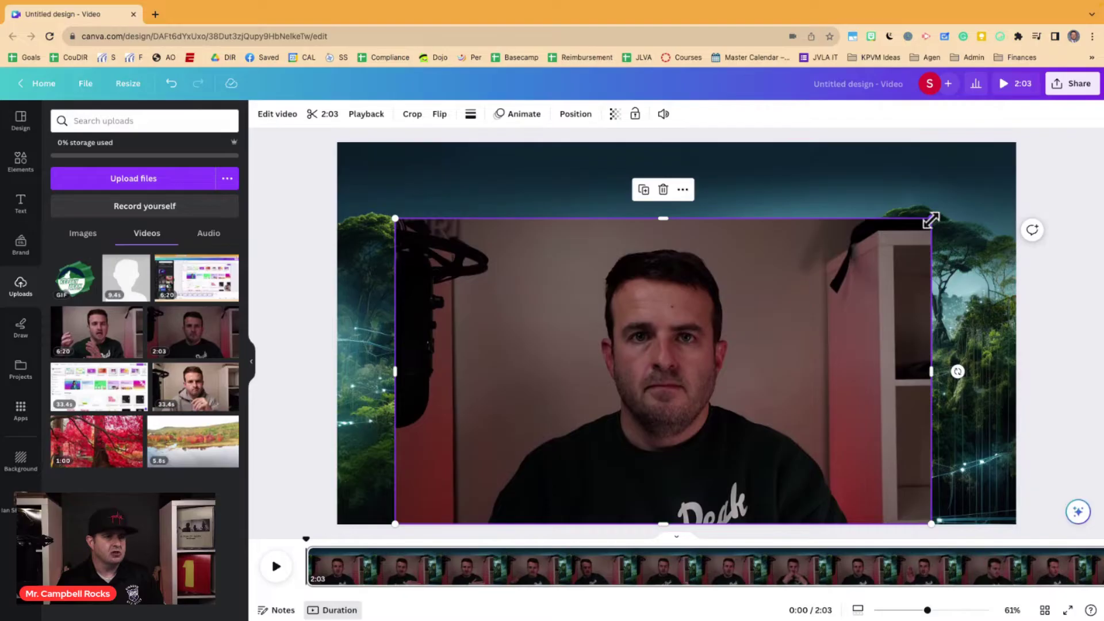
{"action": "left_click_drag", "start_coordinate": [844, 258], "coordinate": [583, 414]}
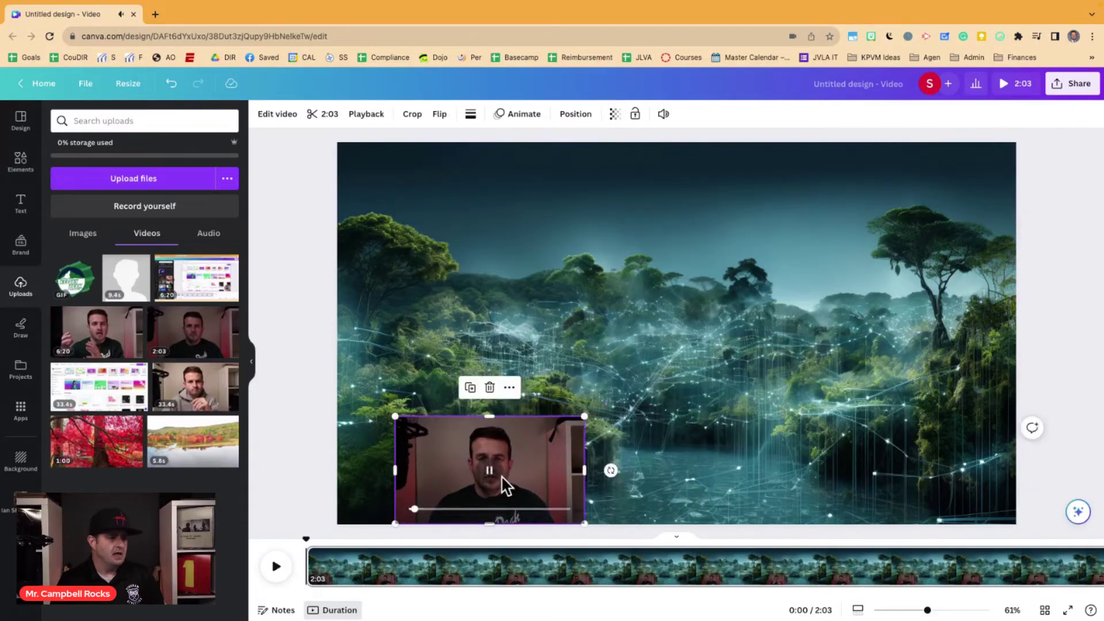
{"action": "left_click_drag", "start_coordinate": [545, 454], "coordinate": [493, 445]}
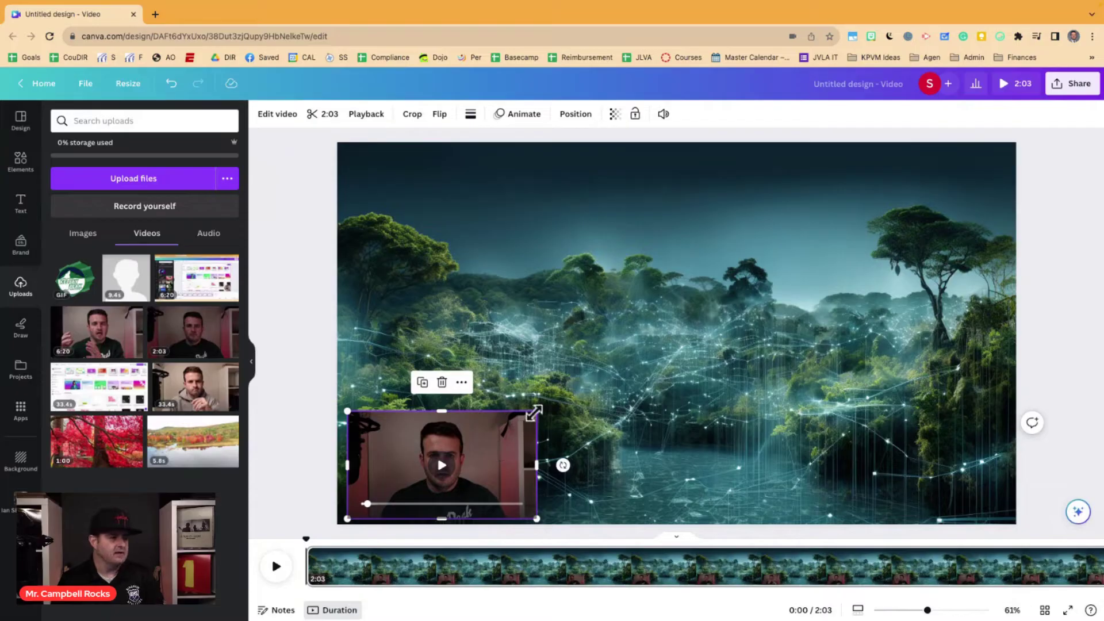
{"action": "left_click_drag", "start_coordinate": [534, 411], "coordinate": [503, 431]}
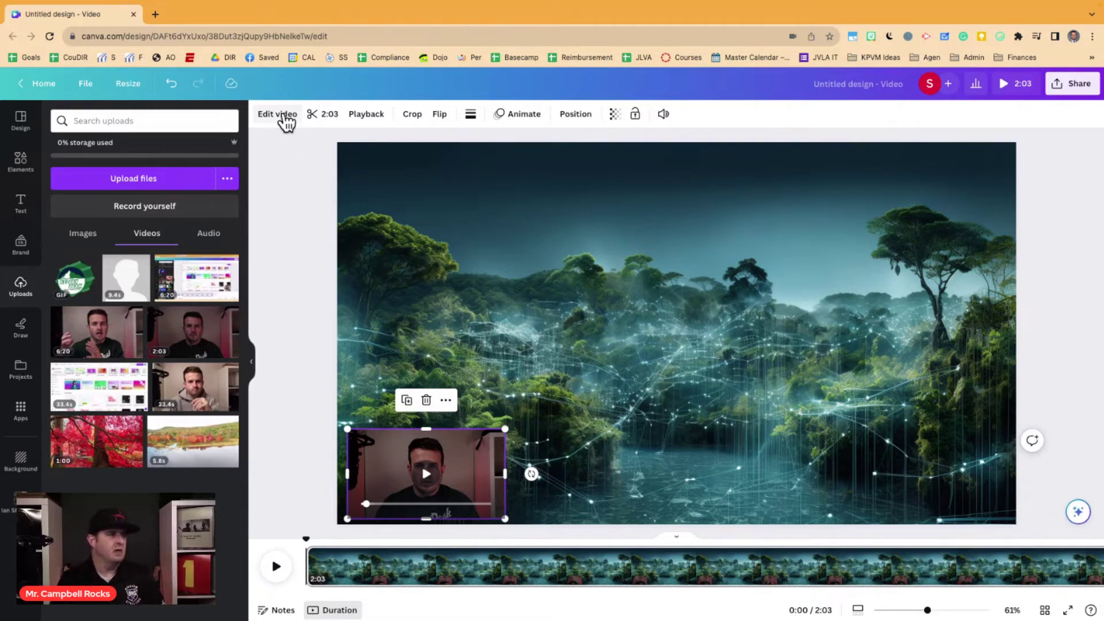
Try Background Remover on the 2:03 clip and dismiss the 'Video too long' warning.
{"action": "left_click", "coordinate": [281, 117]}
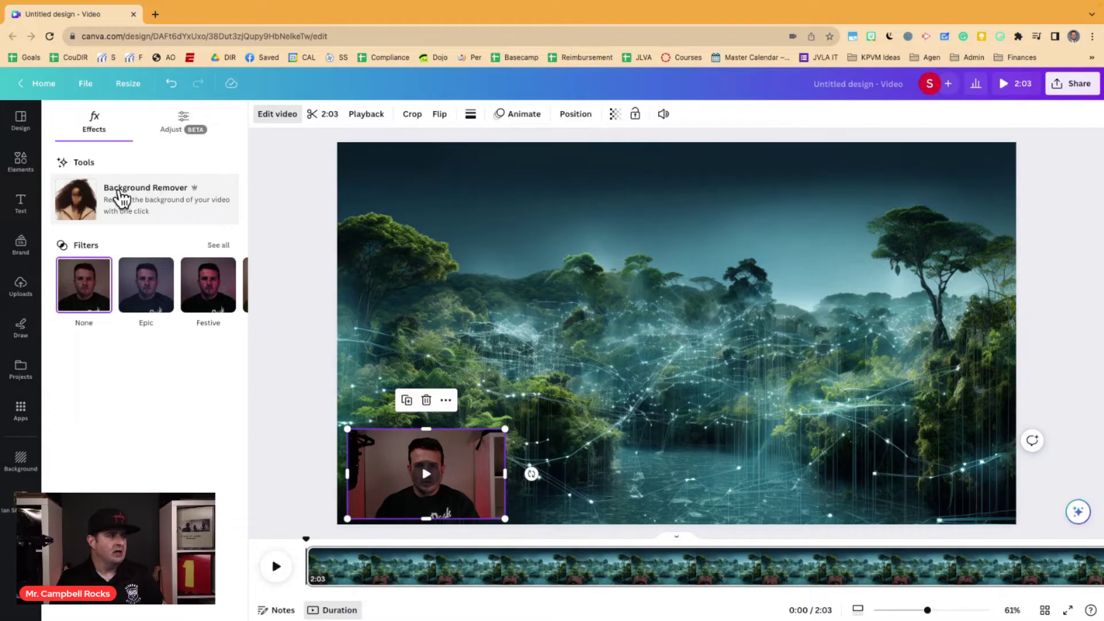
{"action": "left_click", "coordinate": [121, 199]}
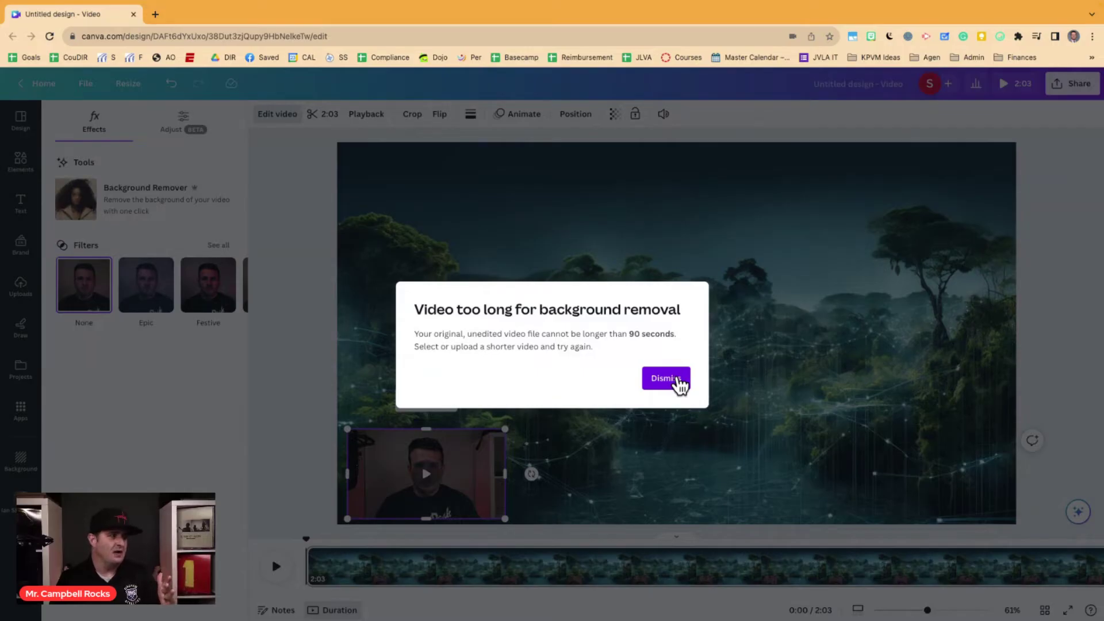
{"action": "left_click", "coordinate": [678, 381]}
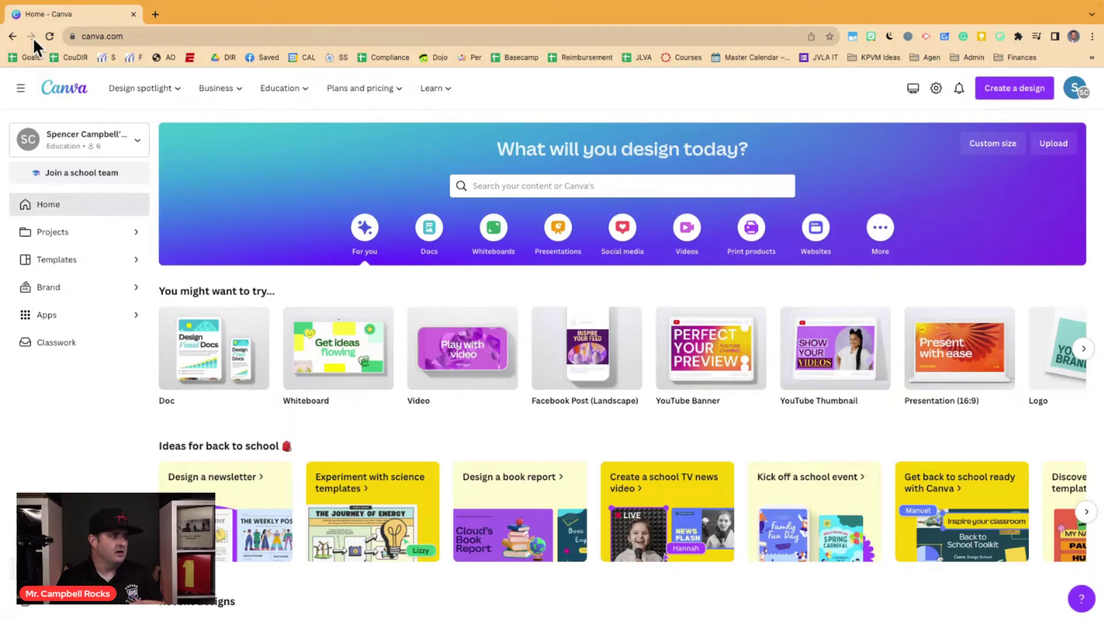
Reopen the Untitled Design, delete the 2:03 clip, and list the uploaded videos.
{"action": "scroll", "coordinate": [434, 424], "scroll_direction": "down", "scroll_amount": 7}
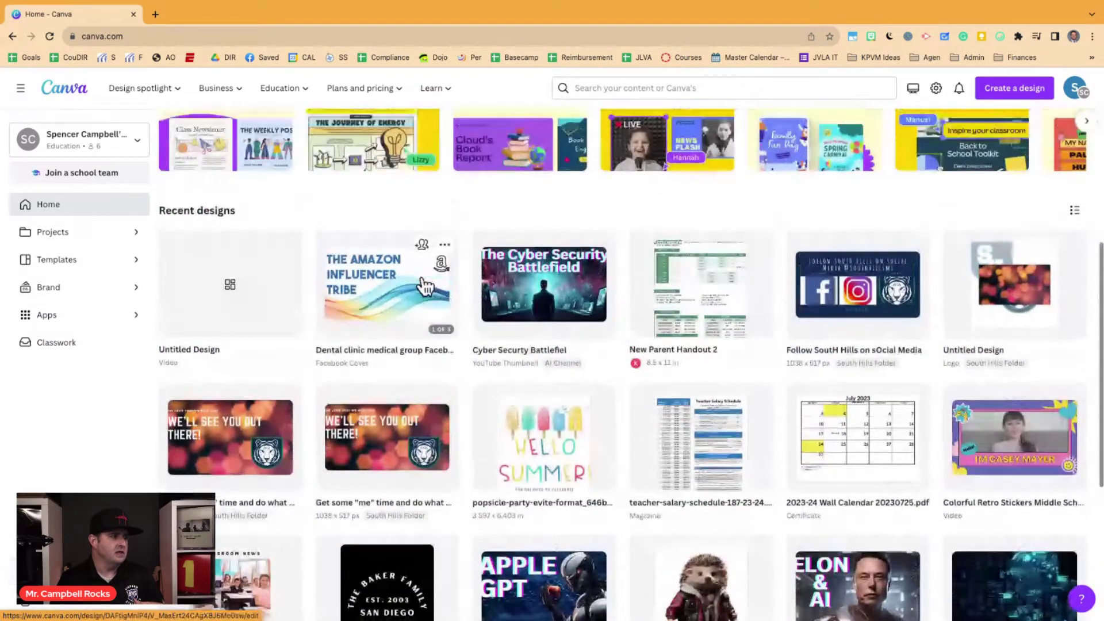
{"action": "left_click", "coordinate": [258, 282]}
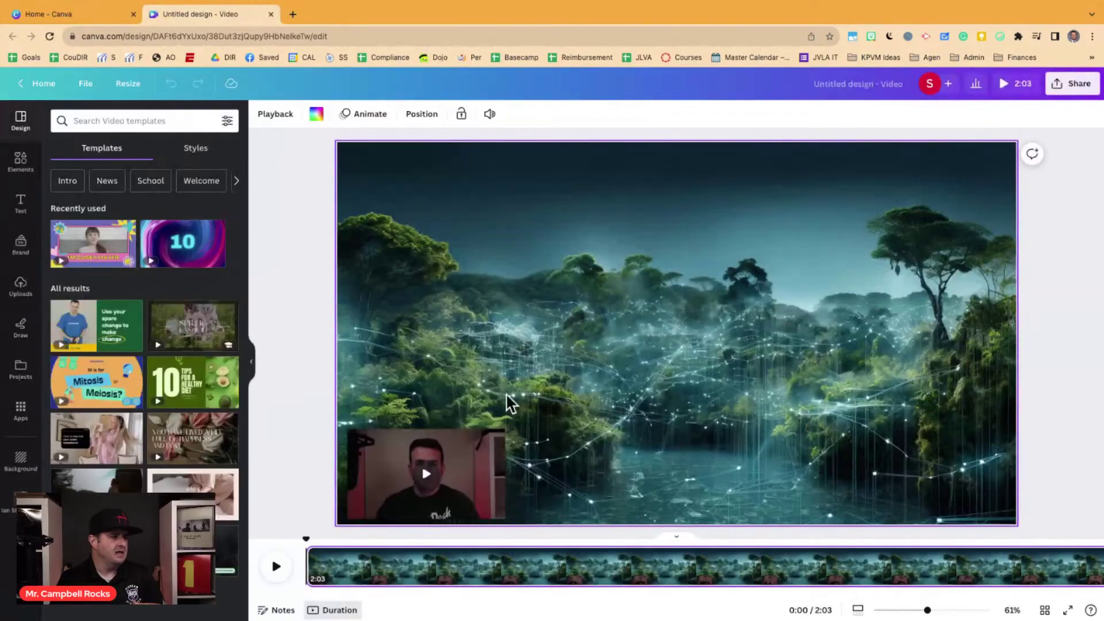
{"action": "left_click", "coordinate": [481, 450]}
{"action": "key", "text": "Delete"}
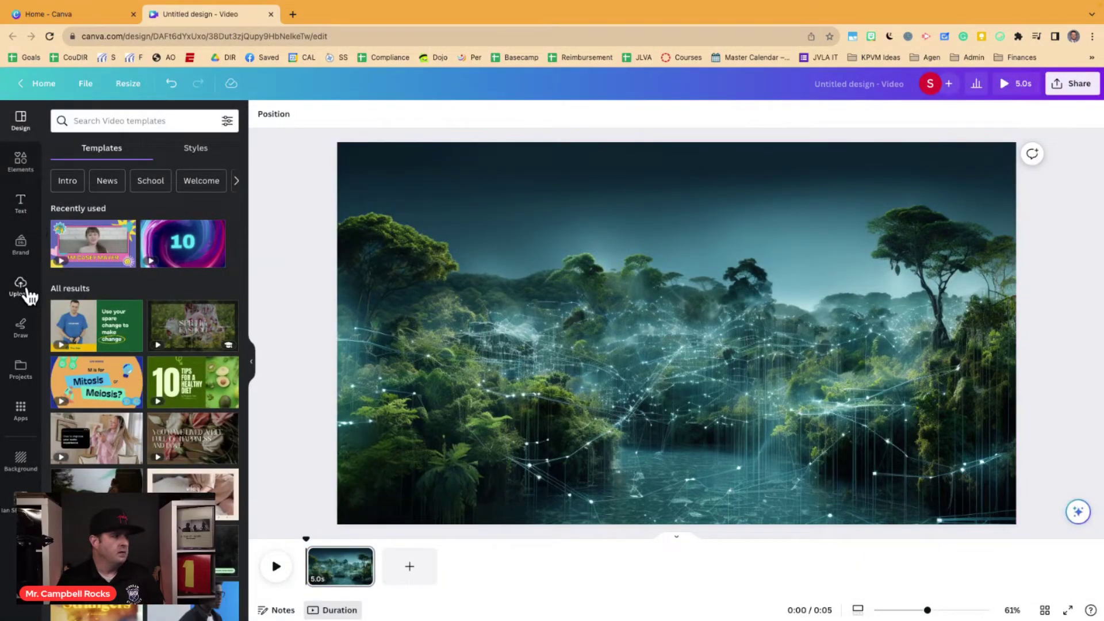
{"action": "left_click", "coordinate": [31, 284]}
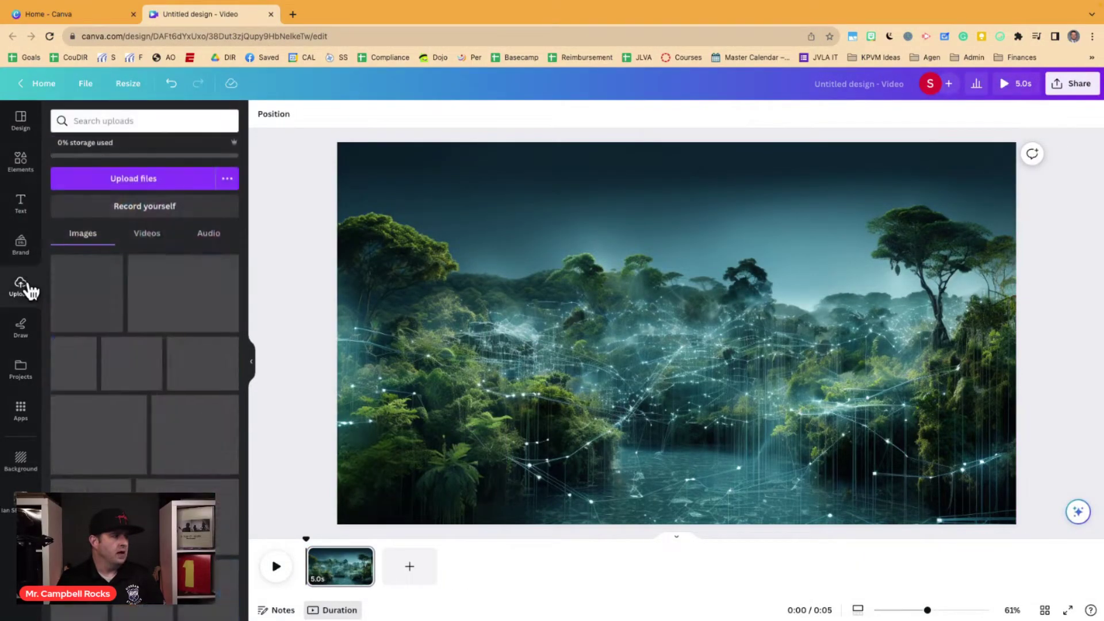
{"action": "left_click", "coordinate": [147, 233]}
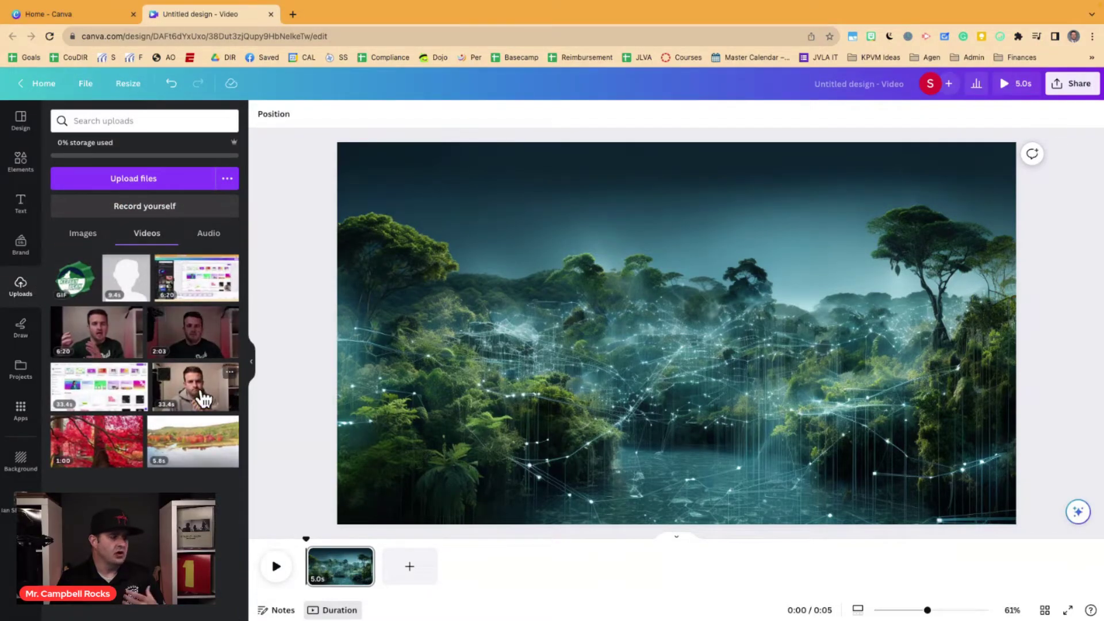
Add the 33.4s hoodie video and shrink it to a small clip at the lower left.
{"action": "left_click_drag", "start_coordinate": [198, 389], "coordinate": [405, 313]}
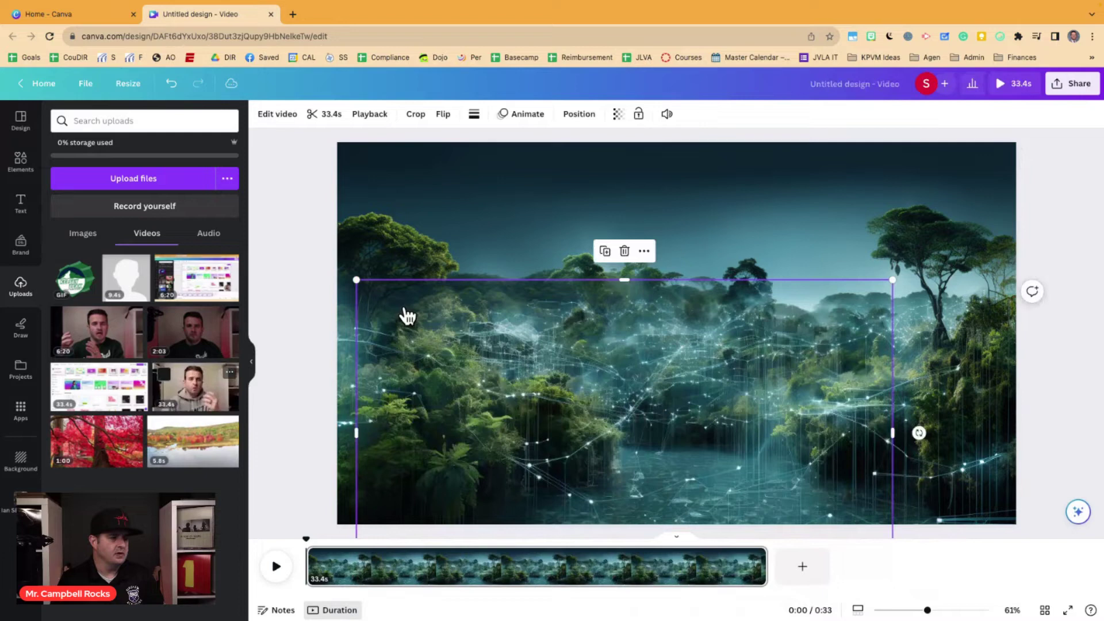
{"action": "left_click_drag", "start_coordinate": [891, 282], "coordinate": [631, 427]}
{"action": "left_click_drag", "start_coordinate": [547, 437], "coordinate": [527, 388]}
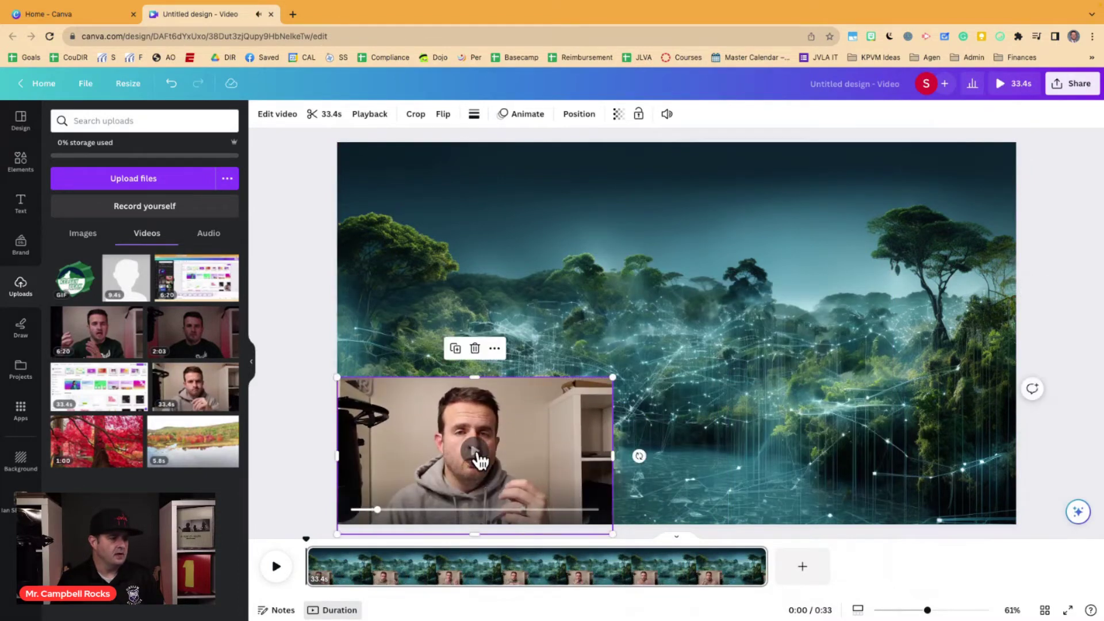
{"action": "left_click_drag", "start_coordinate": [613, 378], "coordinate": [585, 394]}
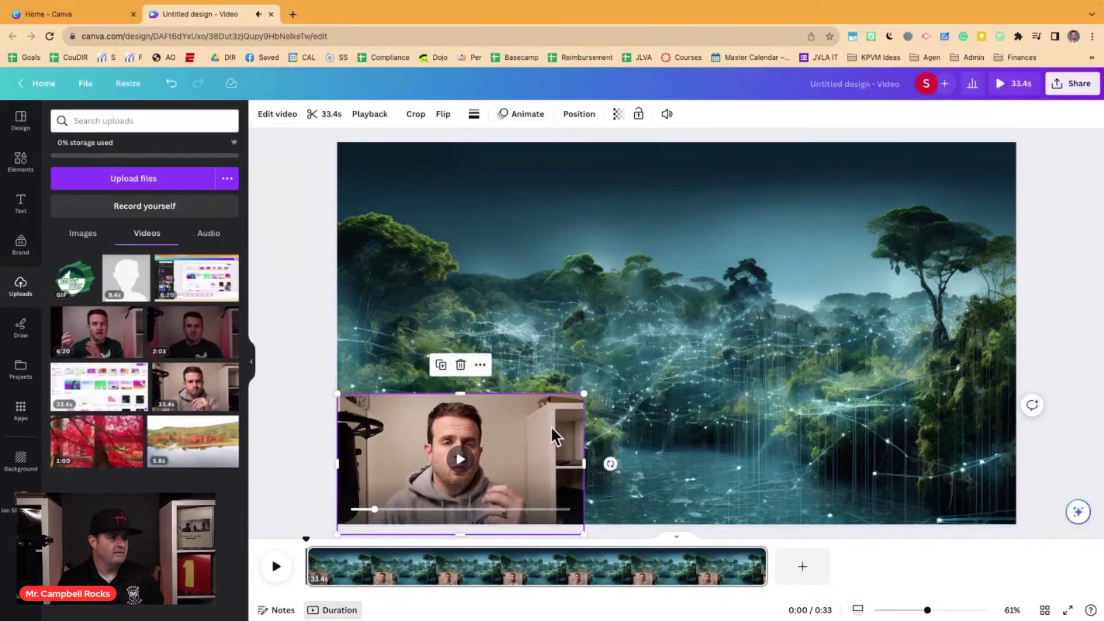
{"action": "left_click_drag", "start_coordinate": [521, 437], "coordinate": [533, 411]}
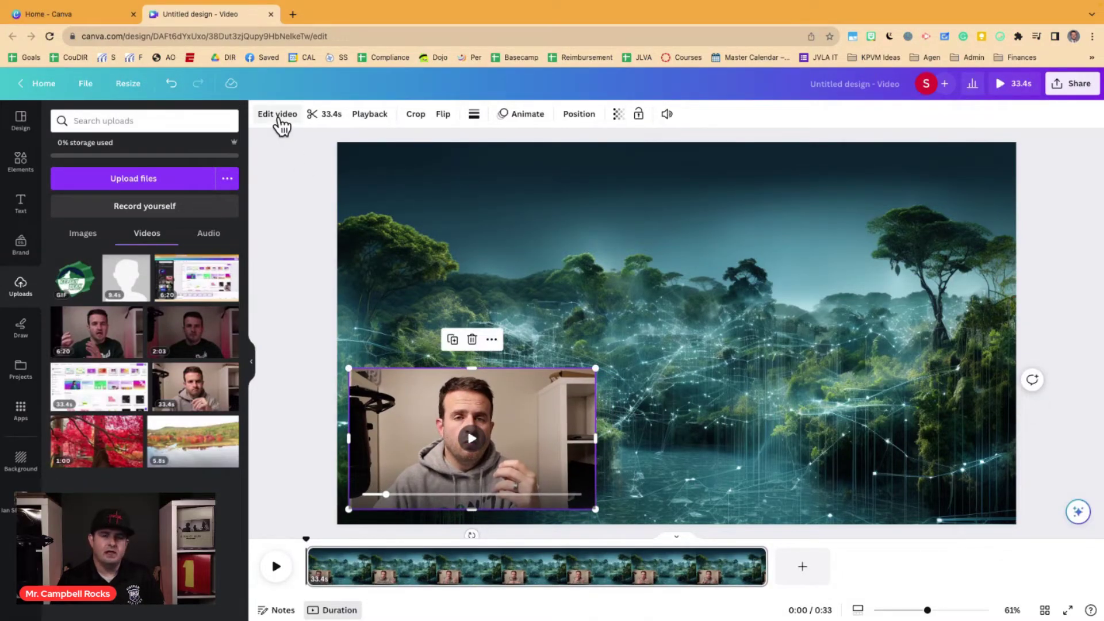
Run Background Remover from Edit video on the 33.4-second hoodie clip.
{"action": "left_click", "coordinate": [278, 115]}
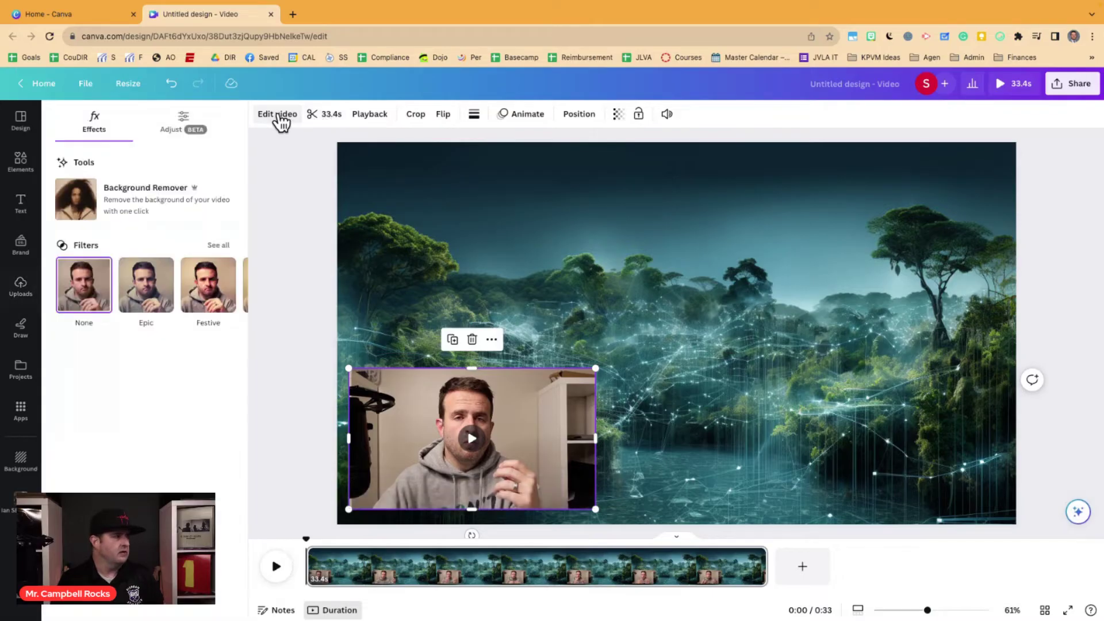
{"action": "left_click", "coordinate": [86, 207]}
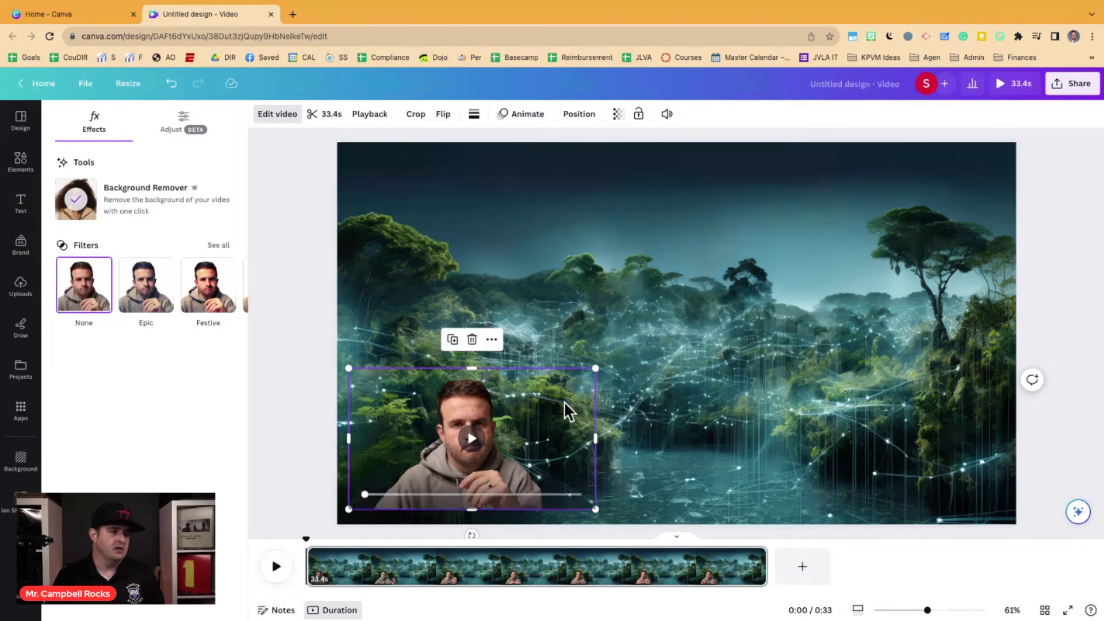
Shrink the background-free presenter and place it at the bottom edge, just right of centre.
{"action": "left_click_drag", "start_coordinate": [564, 412], "coordinate": [555, 420]}
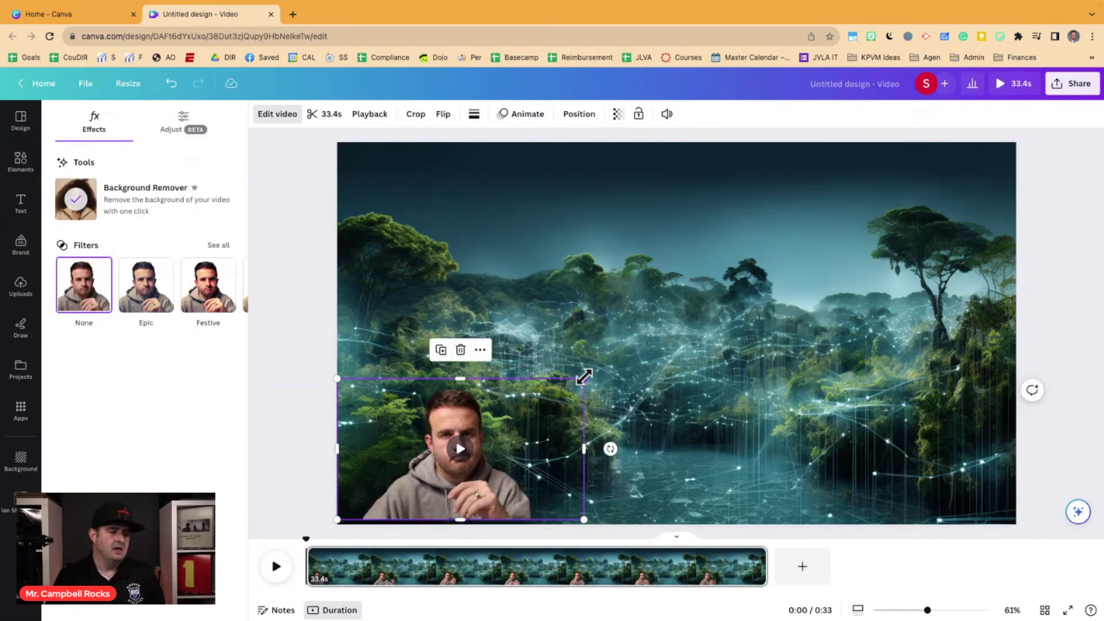
{"action": "left_click_drag", "start_coordinate": [584, 380], "coordinate": [506, 418]}
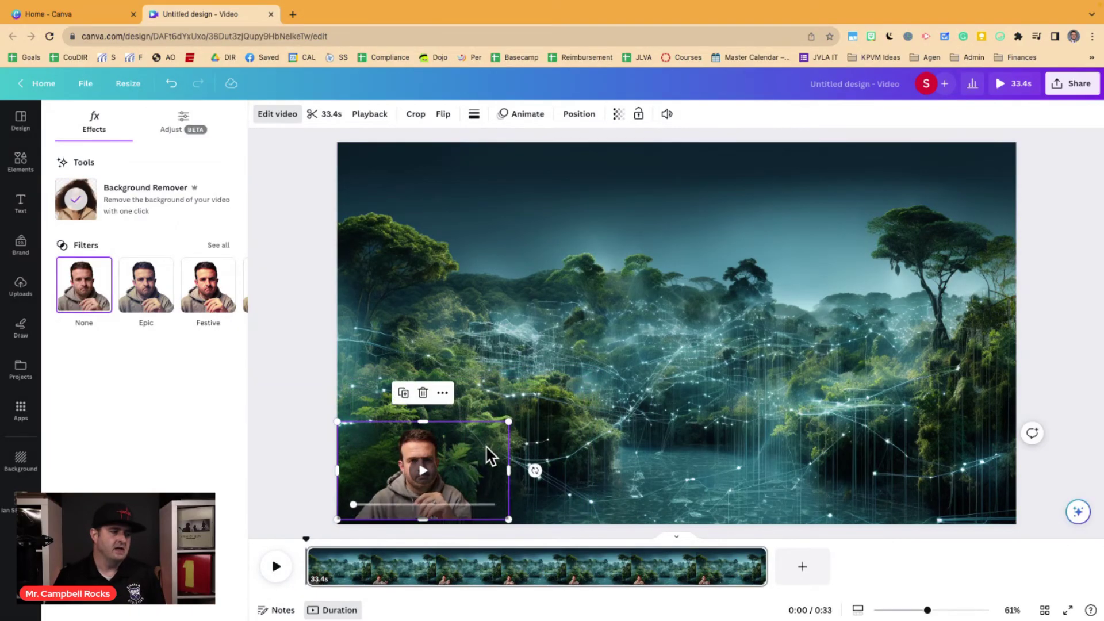
{"action": "left_click_drag", "start_coordinate": [476, 459], "coordinate": [758, 459]}
{"action": "left_click", "coordinate": [835, 373]}
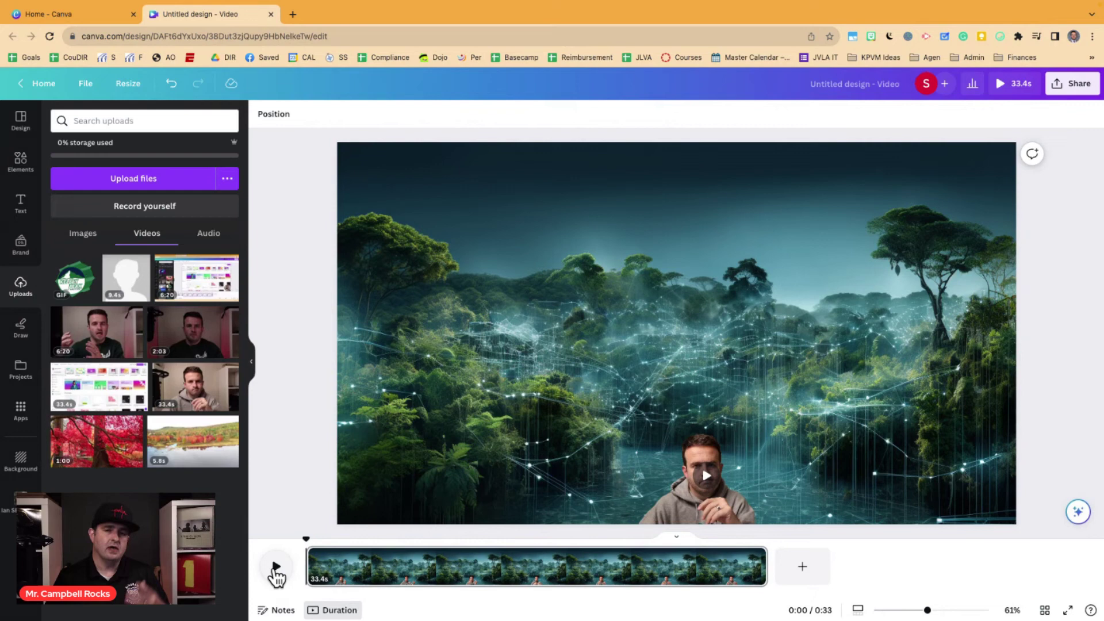
{"action": "left_click", "coordinate": [276, 567]}
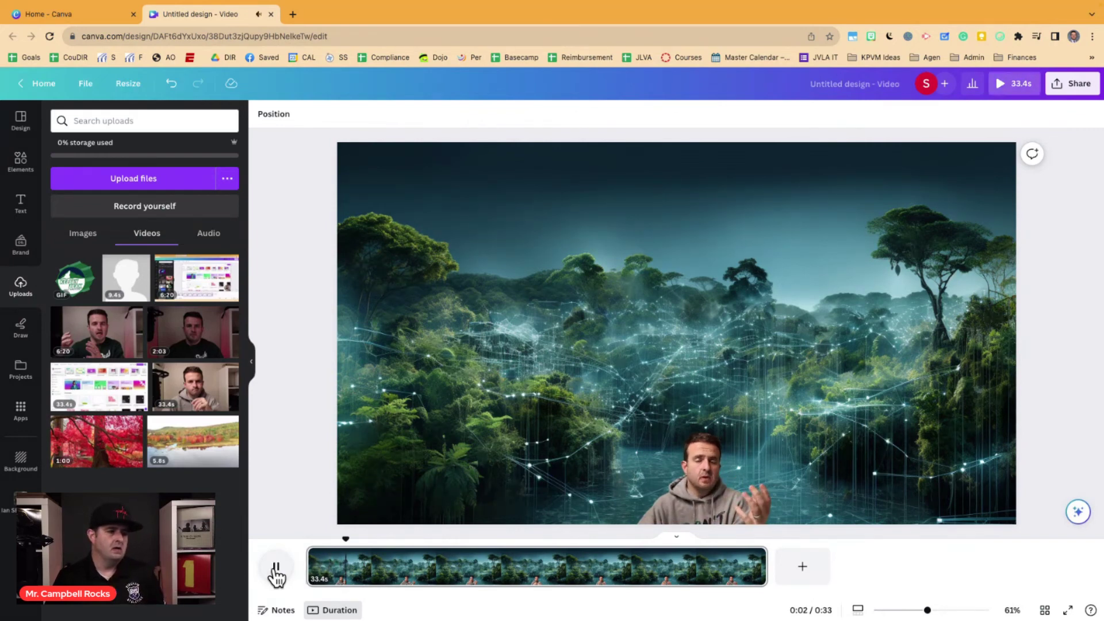
{"action": "left_click", "coordinate": [279, 573]}
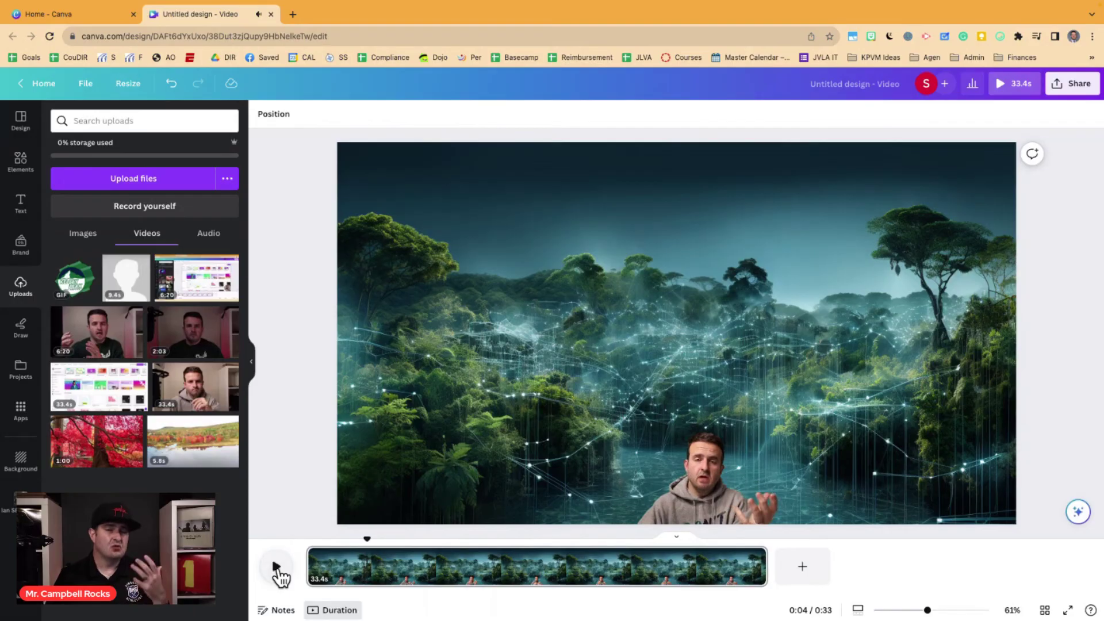